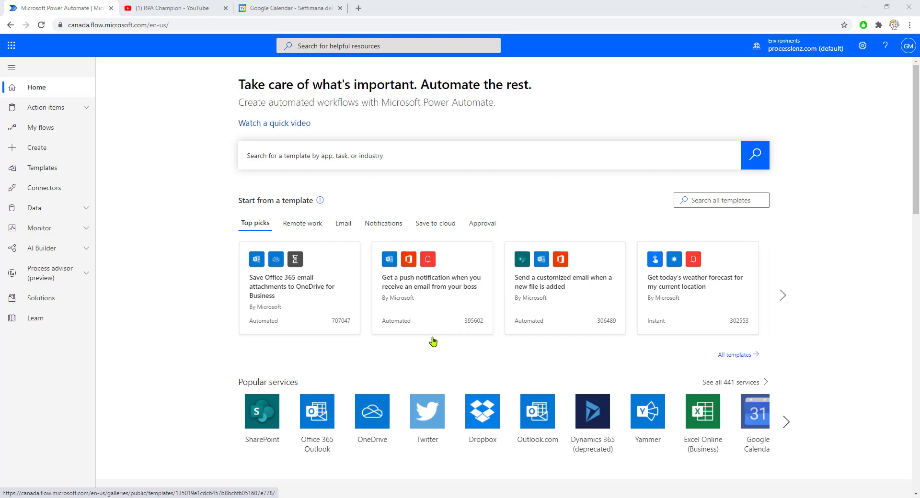
Step: Go to the Create page in the left navigation pane to start a new flow
left_click(64, 154)
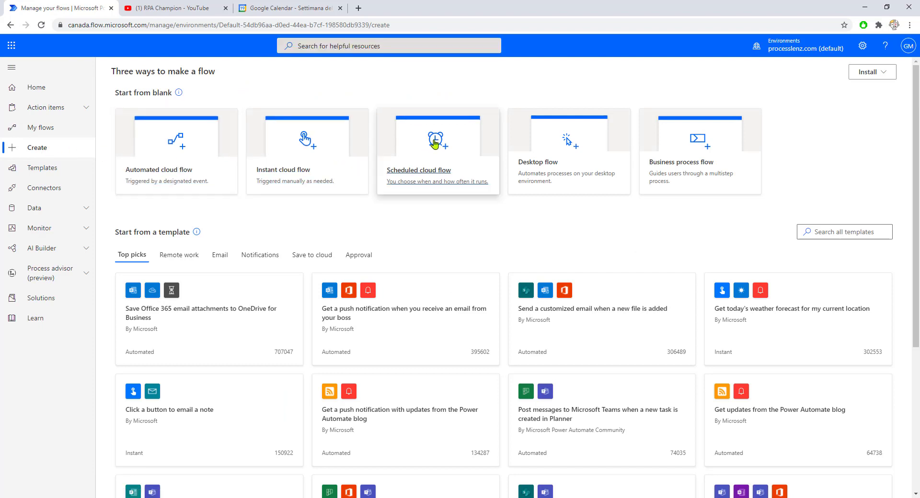
Step: Create scheduled flow 'Post Promotion On Linkedin' starting 1/19/21 10:00 AM, repeating every 1 hour
left_click(435, 143)
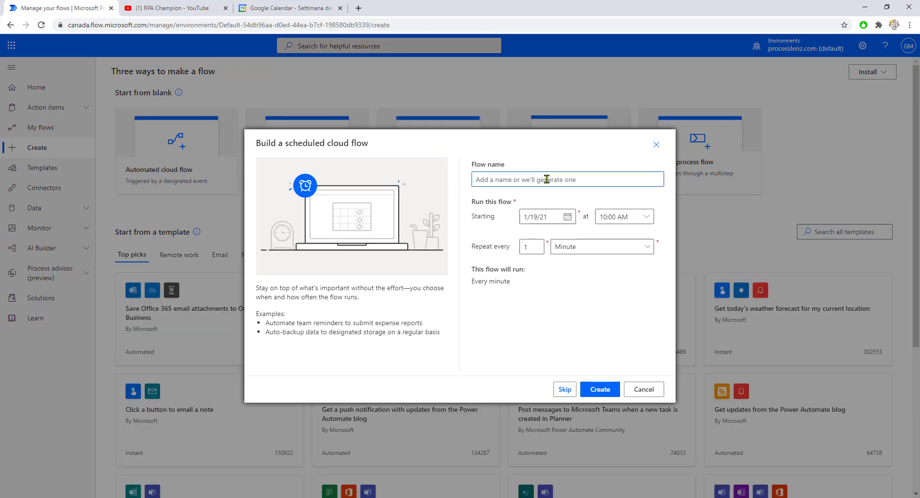
type("Post Promotion On Linkedin")
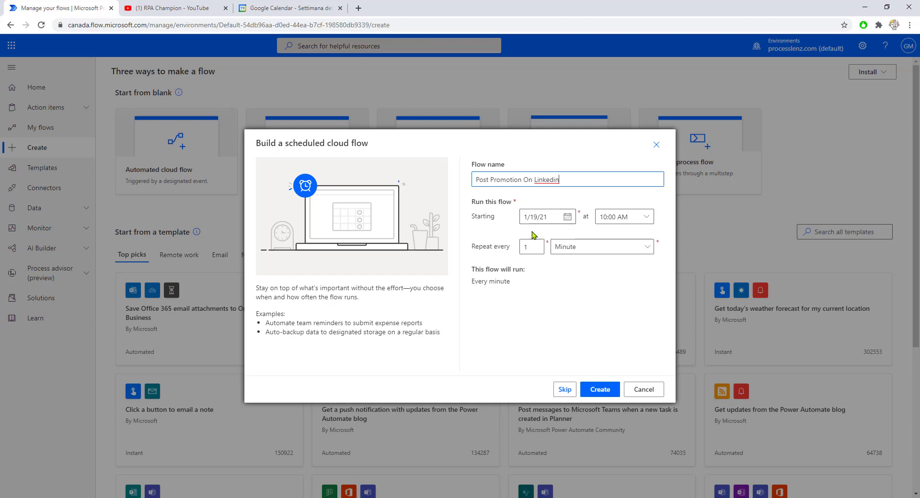
left_click(568, 217)
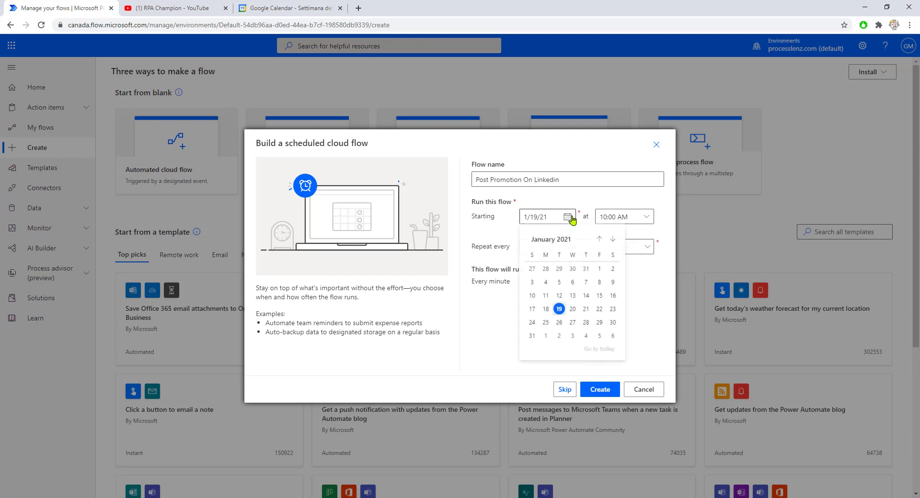
left_click(558, 311)
left_click(642, 220)
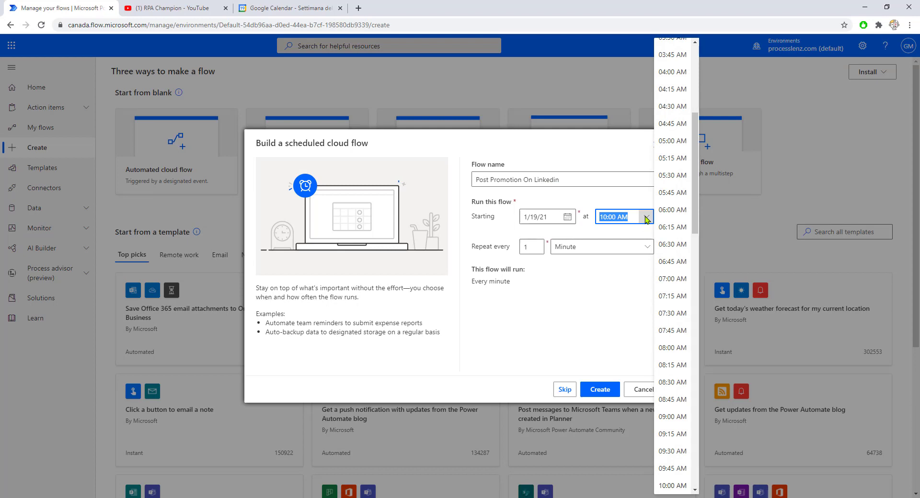
left_click(646, 219)
left_click(533, 247)
left_click_drag(534, 247, 509, 250)
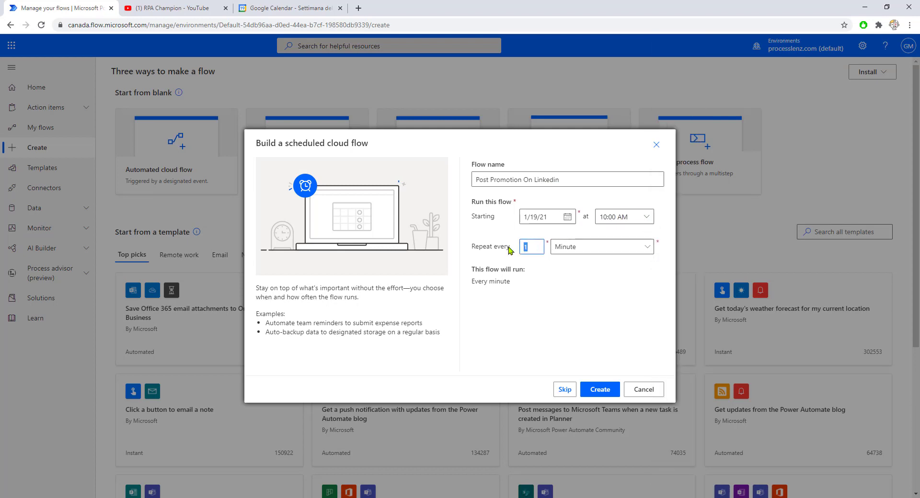
left_click(647, 248)
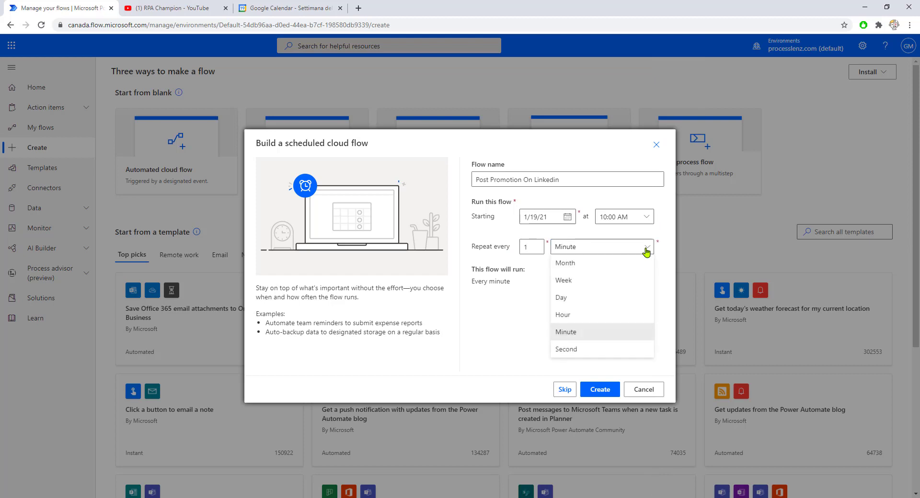
left_click(603, 317)
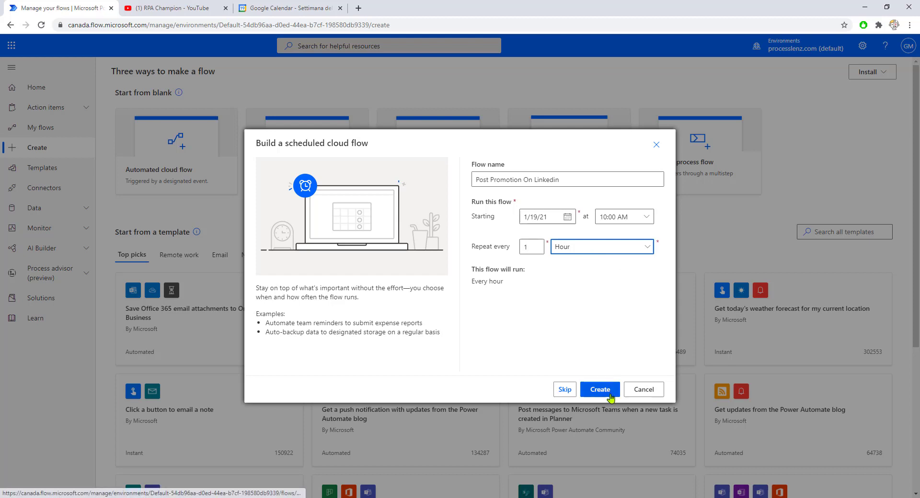
left_click(609, 392)
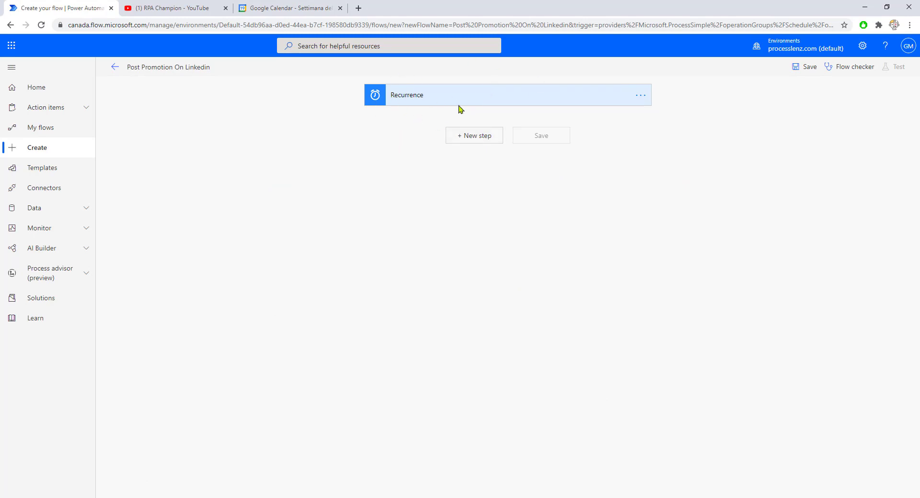
Step: Add a new step after Recurrence, search 'twitter', and browse the Twitter connector's actions
left_click(484, 140)
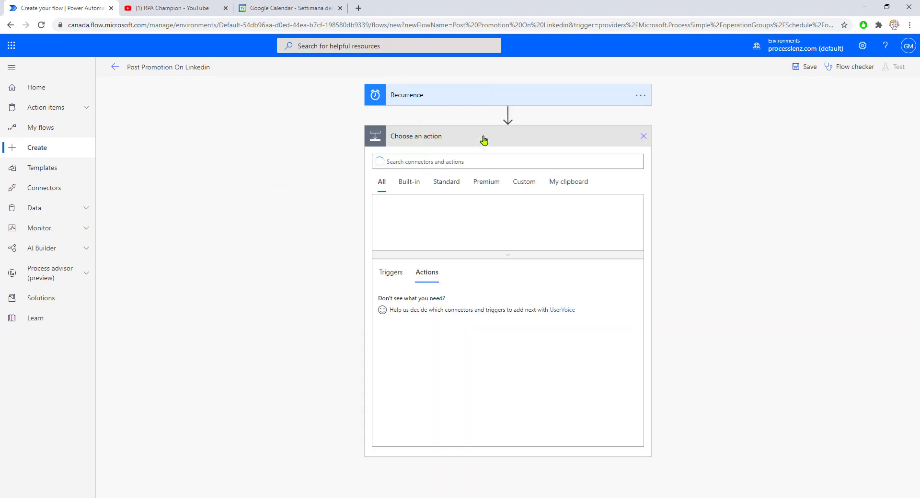
type("l")
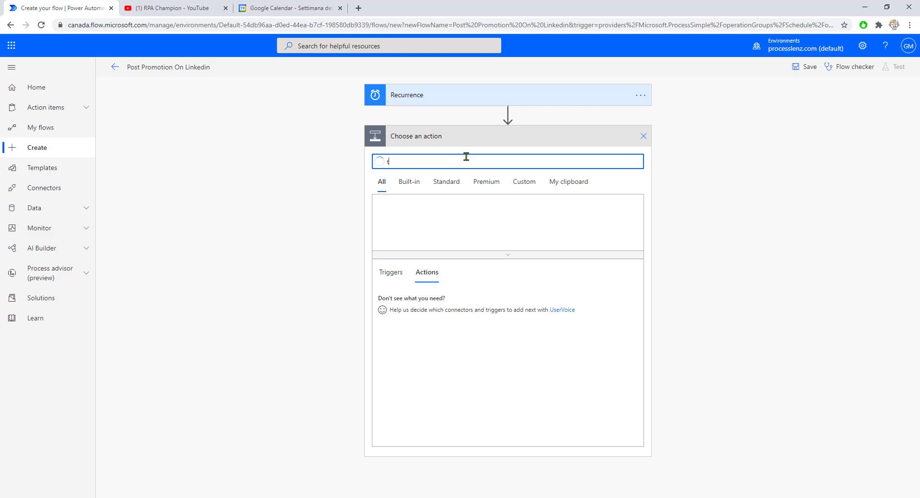
type("witte")
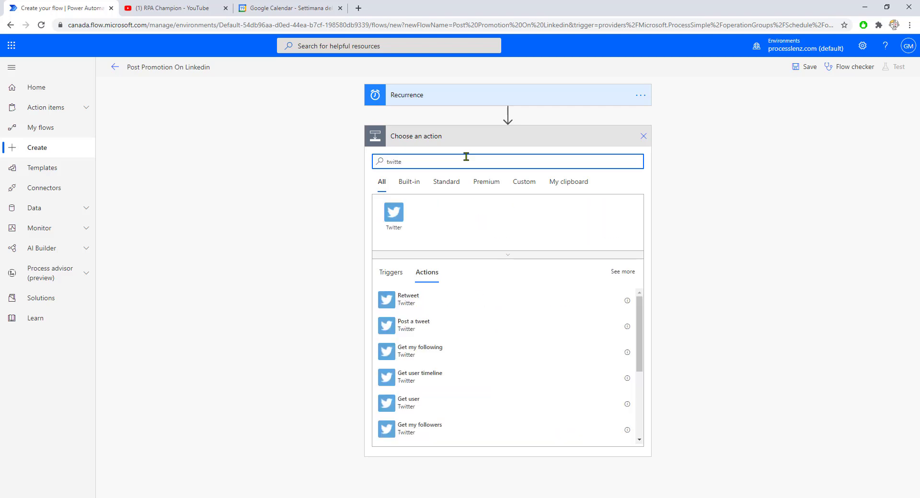
left_click(395, 215)
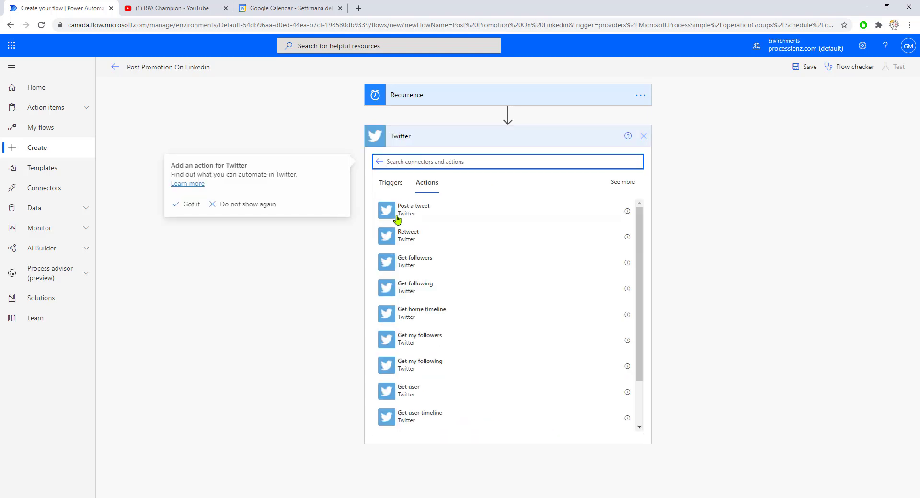
scroll(477, 228, "down", 2)
scroll(466, 270, "up", 2)
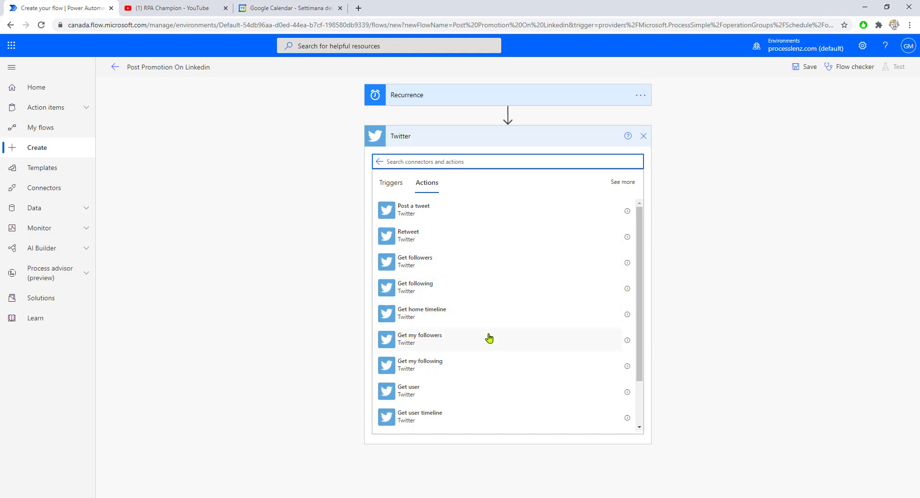
scroll(491, 344, "down", 2)
scroll(493, 348, "up", 1)
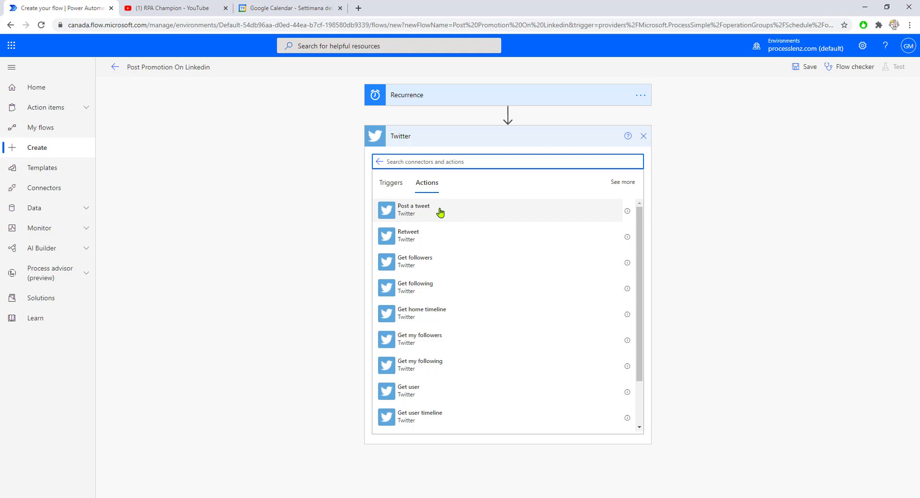
Step: Open the Post a tweet details and read through the Twitter connector documentation page
left_click(627, 212)
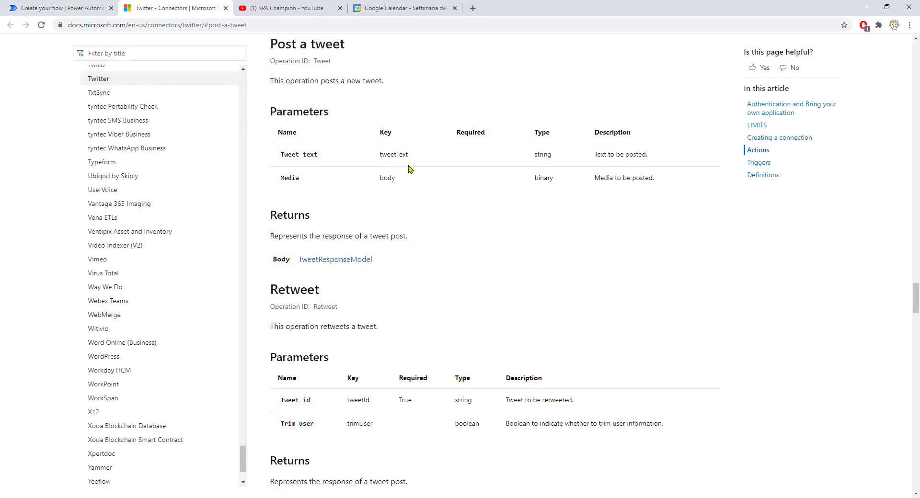
scroll(408, 169, "up", 10)
scroll(409, 168, "up", 4)
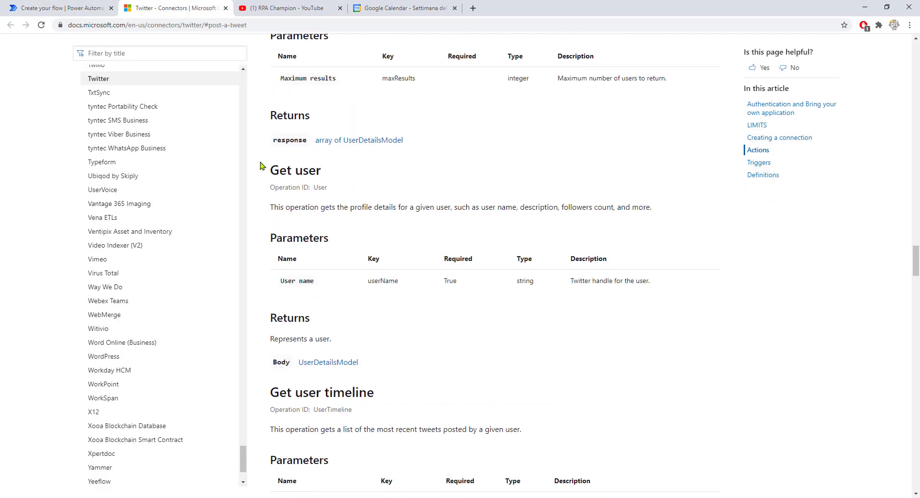
scroll(368, 180, "up", 10)
scroll(368, 180, "up", 20)
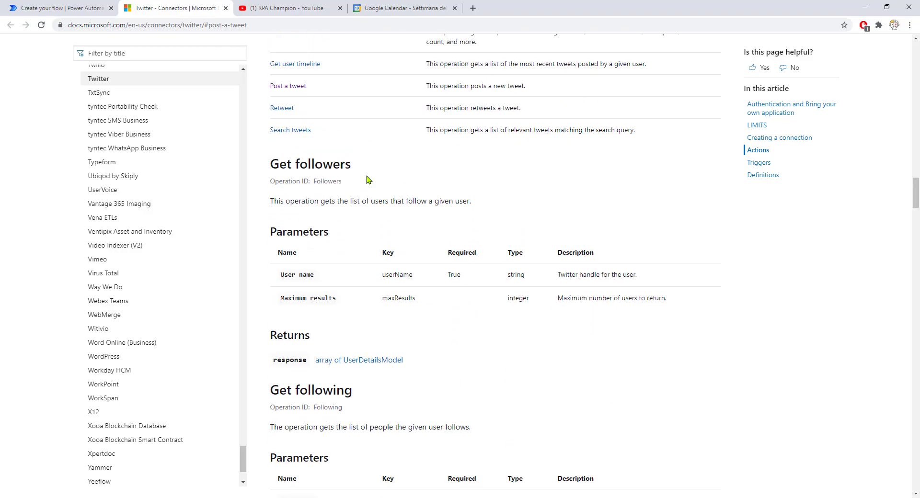
scroll(368, 179, "up", 14)
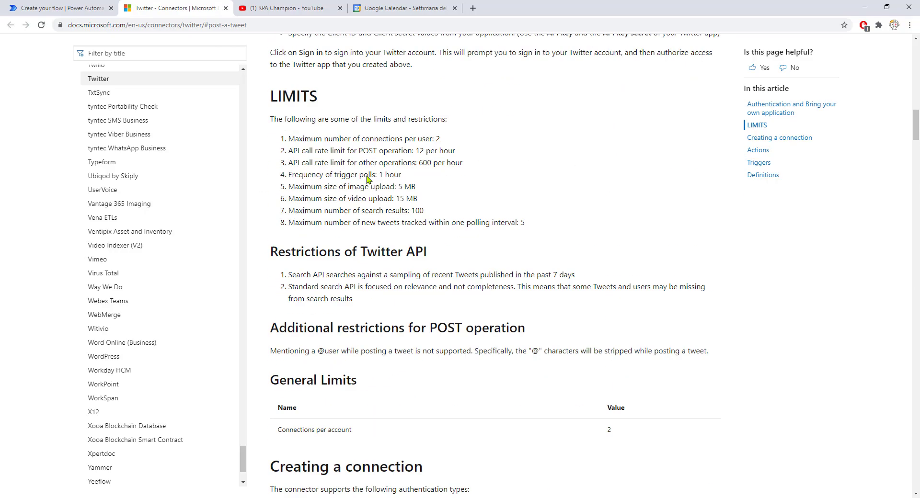
scroll(367, 176, "down", 6)
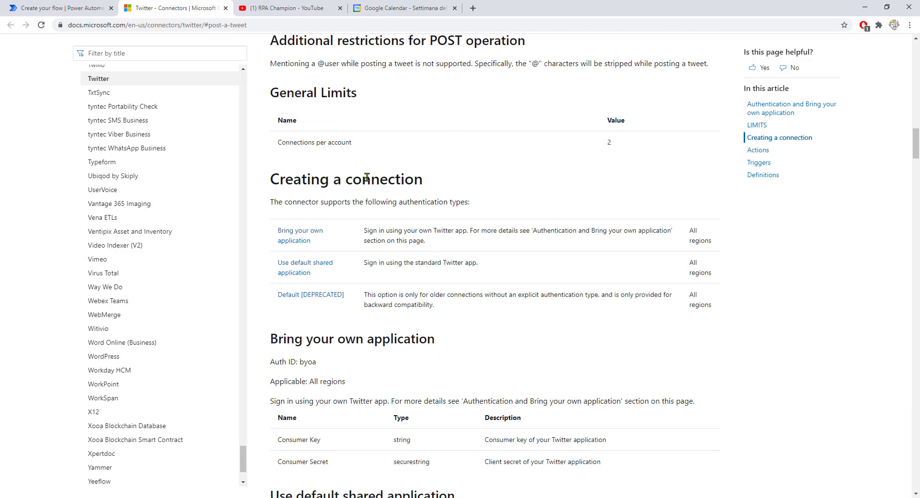
scroll(367, 178, "down", 5)
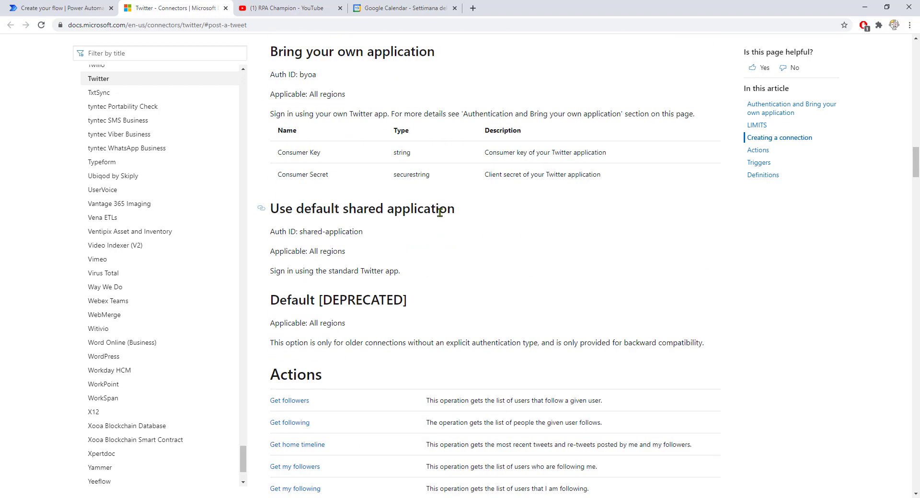
scroll(446, 208, "down", 8)
scroll(392, 250, "down", 2)
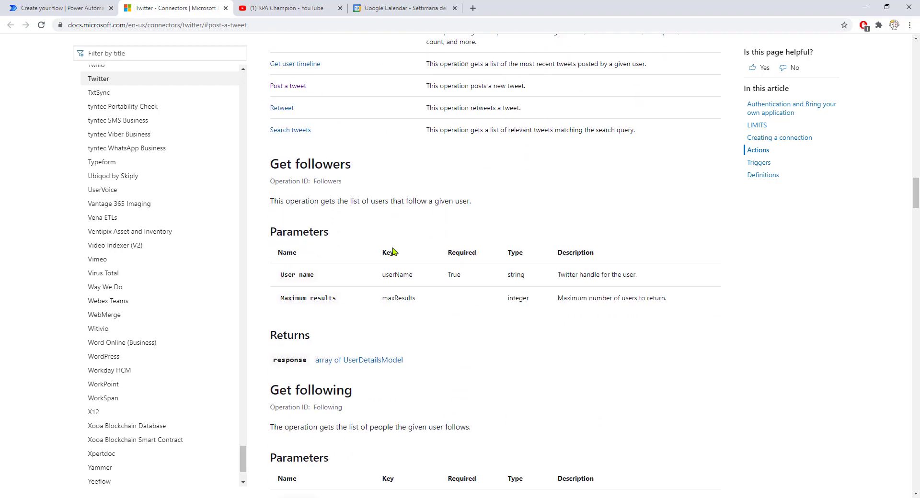
scroll(393, 250, "down", 4)
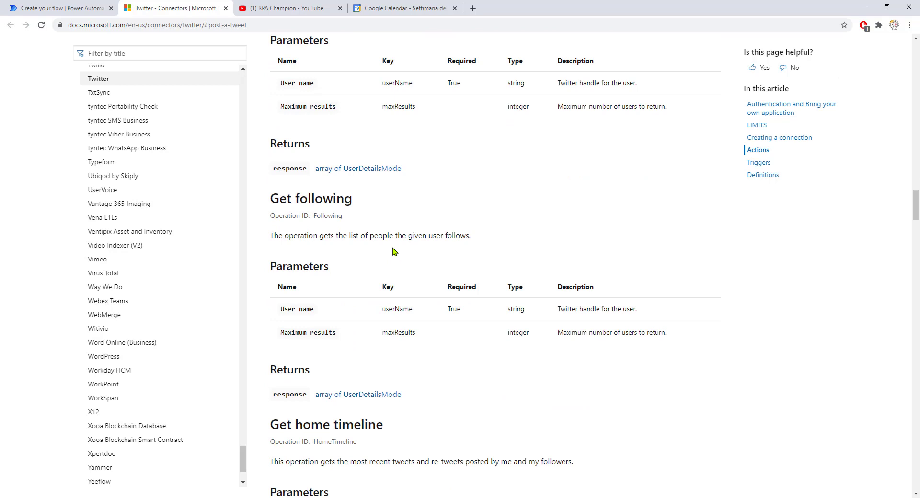
Step: Insert Post a tweet, check its Twitter connection, and enter 'This is the best Automation Channel ! RPA Champion'
left_click(48, 8)
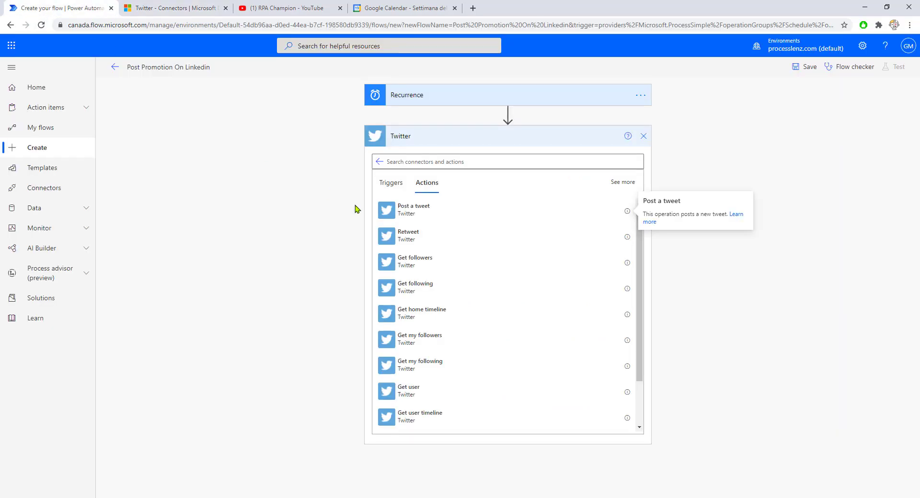
left_click(431, 214)
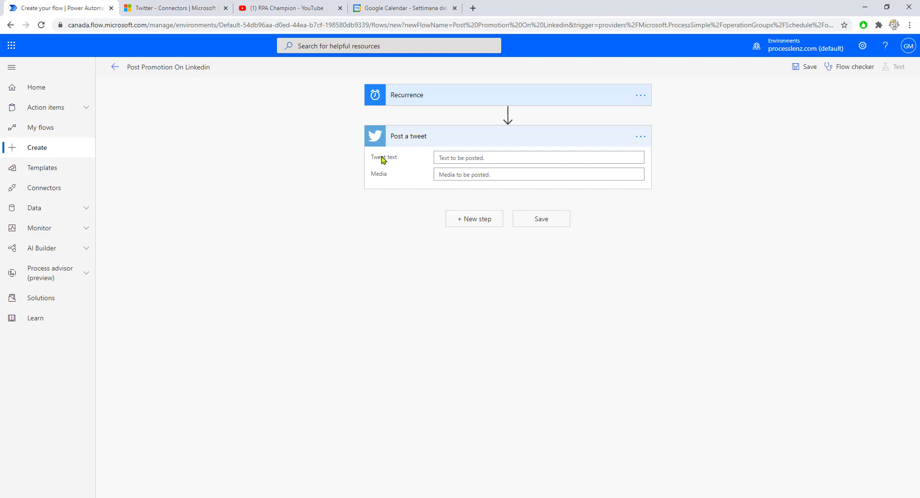
left_click(470, 157)
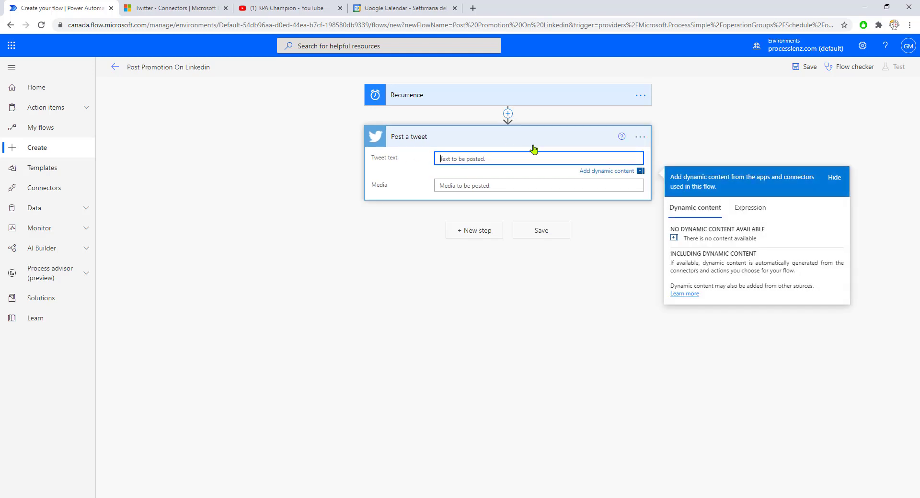
left_click(641, 137)
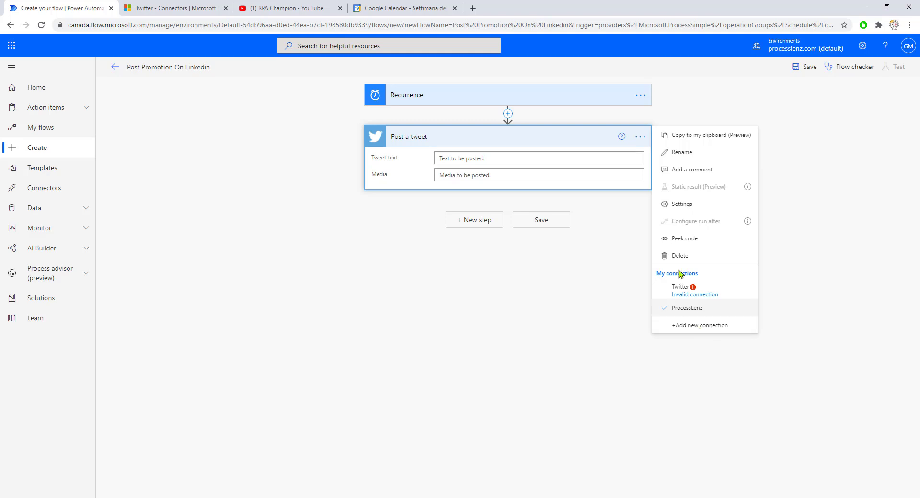
left_click(516, 158)
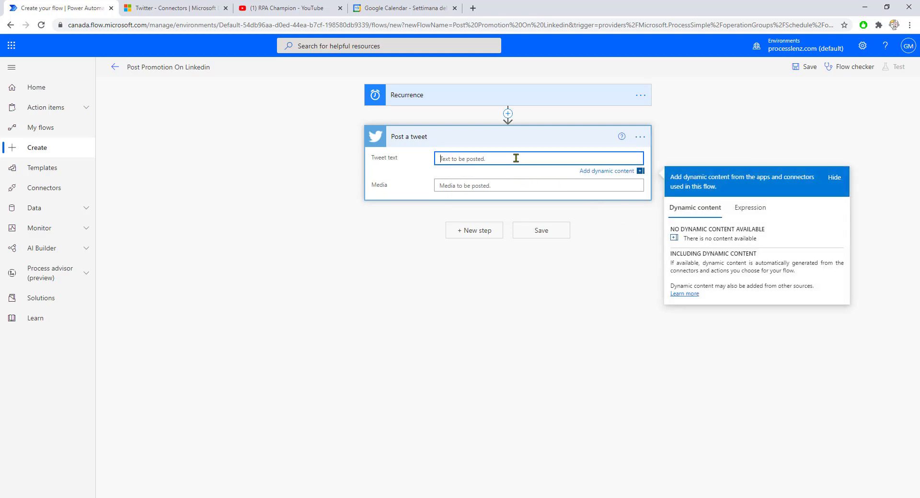
type("T")
Step: Save the flow and close the YouTube, Twitter docs and Google Calendar tabs
left_click(539, 239)
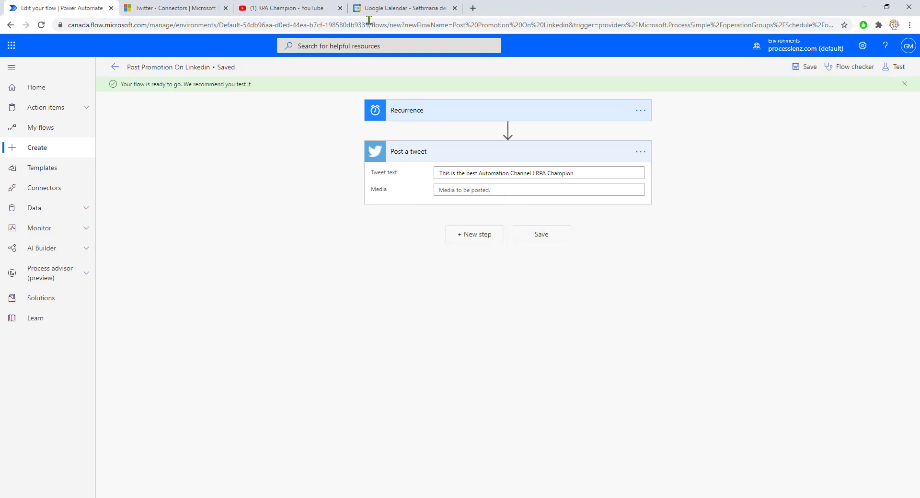
left_click(339, 8)
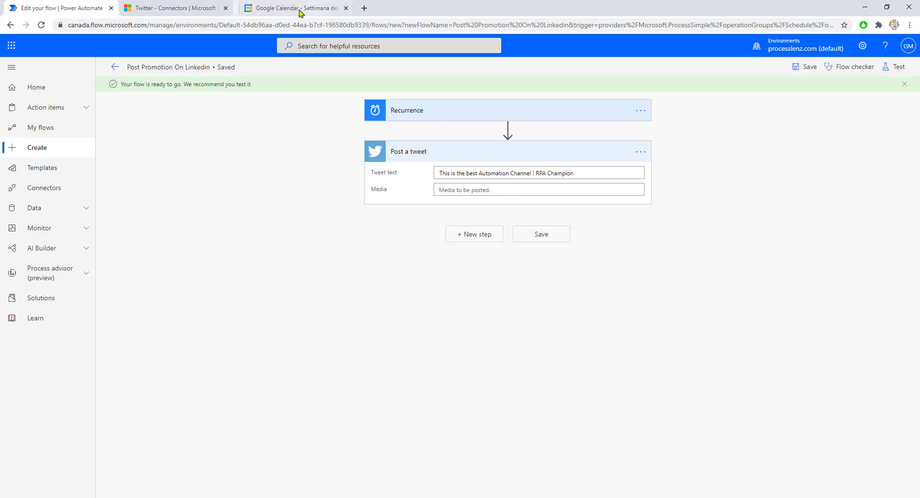
left_click(225, 9)
left_click(225, 8)
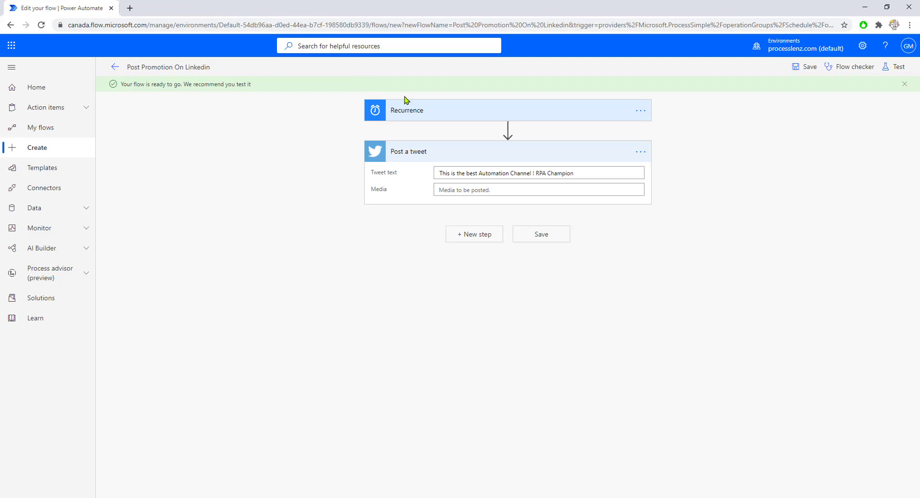
Step: Run a manual test of the flow and confirm it completes
left_click(894, 72)
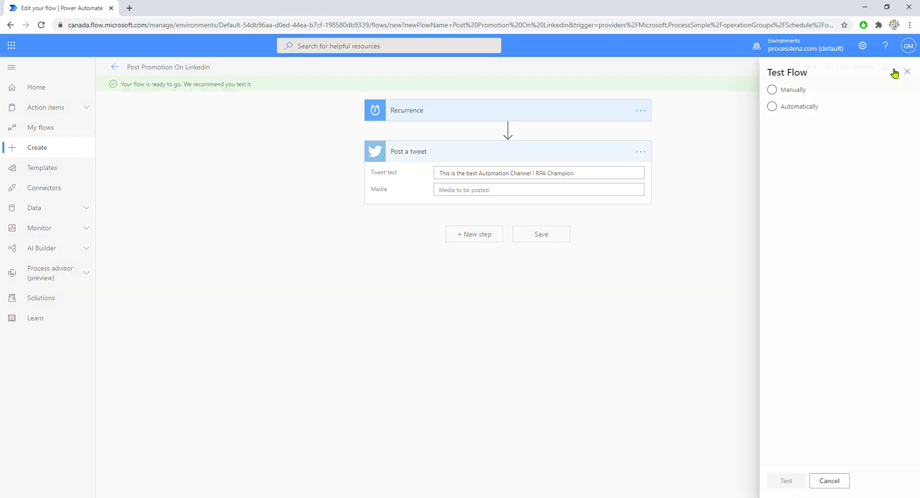
left_click(781, 91)
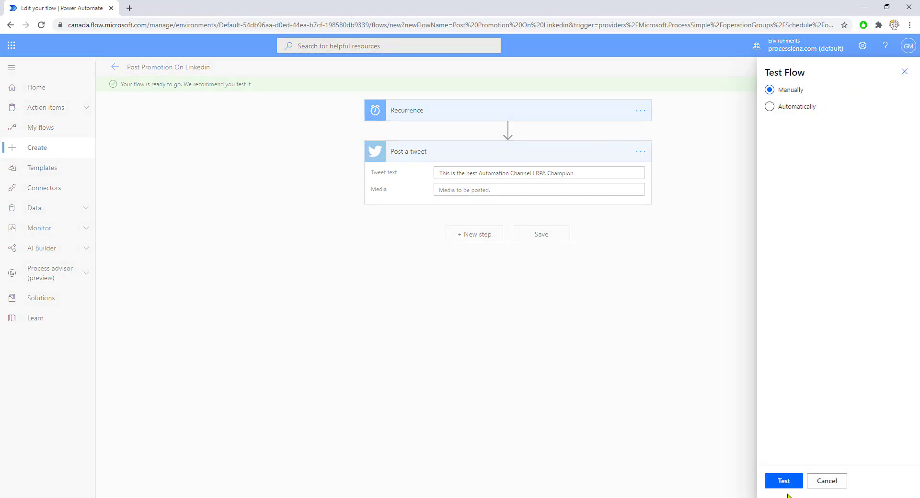
left_click(787, 482)
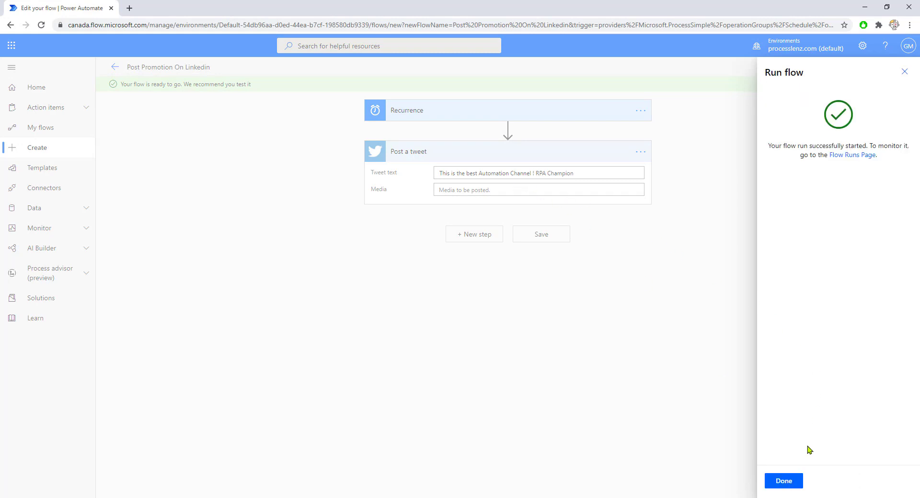
left_click(786, 482)
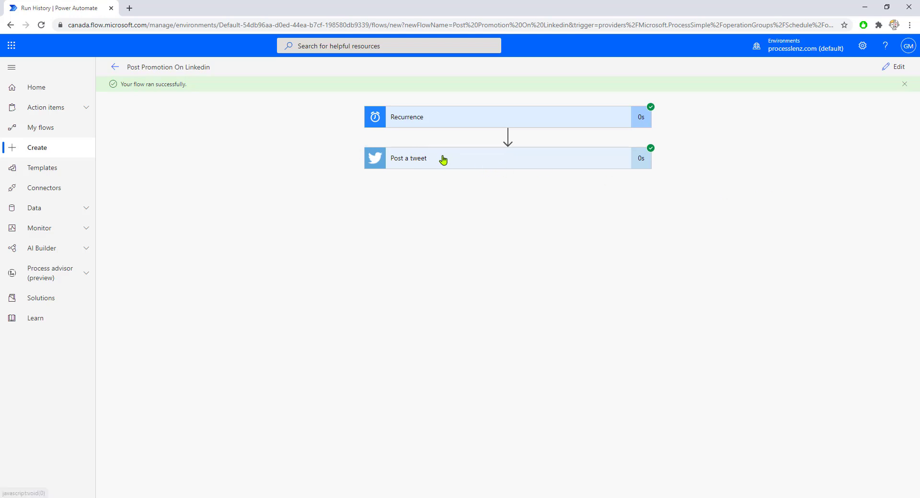
Step: Load twitter.com in a new tab to confirm the 'RPA Champion' tweet was posted
left_click(131, 8)
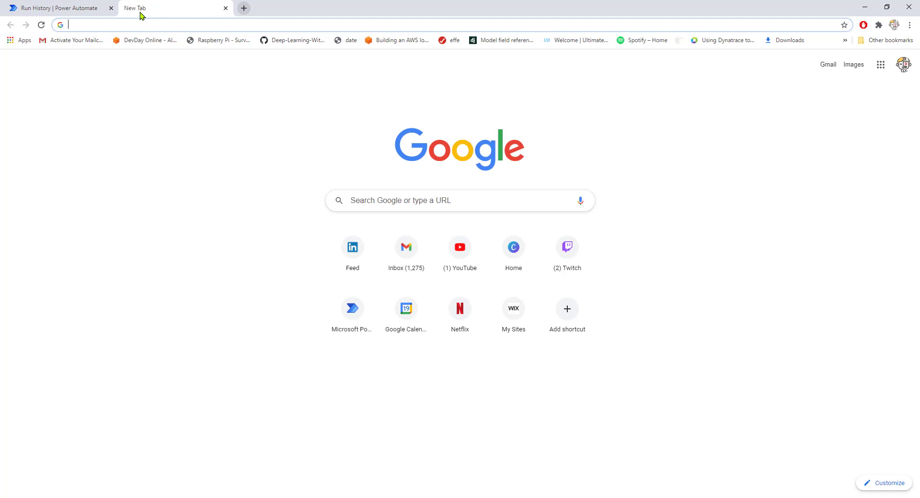
type("twitt")
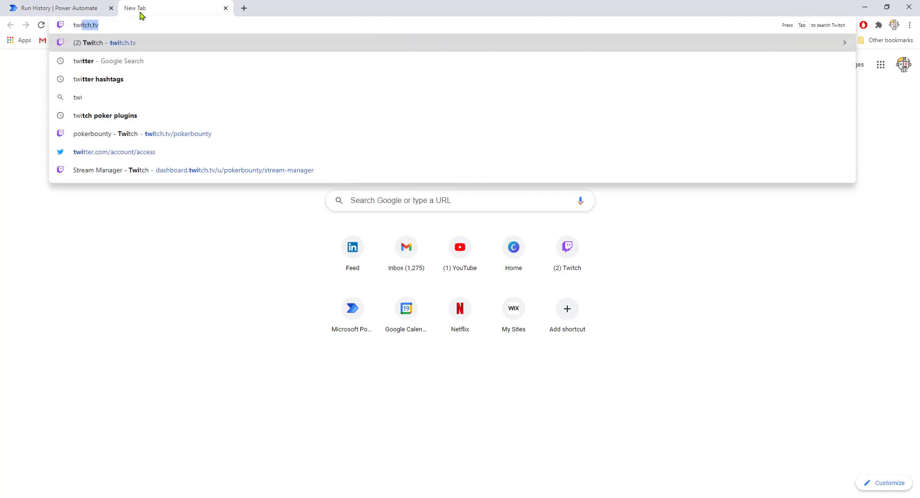
key("Down")
key("Down")
key("Down")
key("Down")
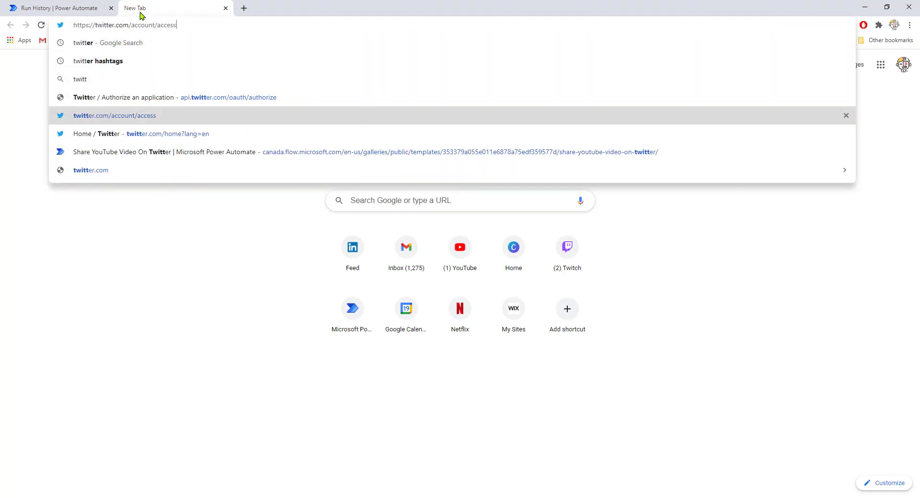
key("Return")
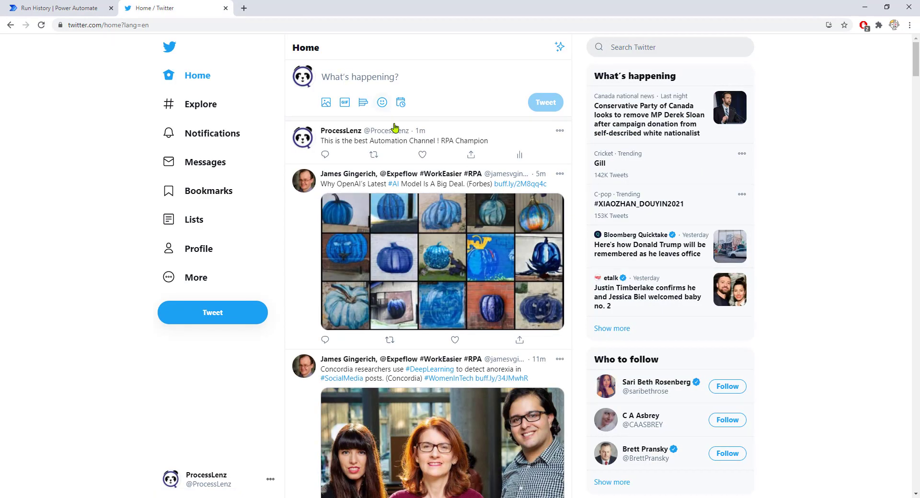
left_click(160, 8)
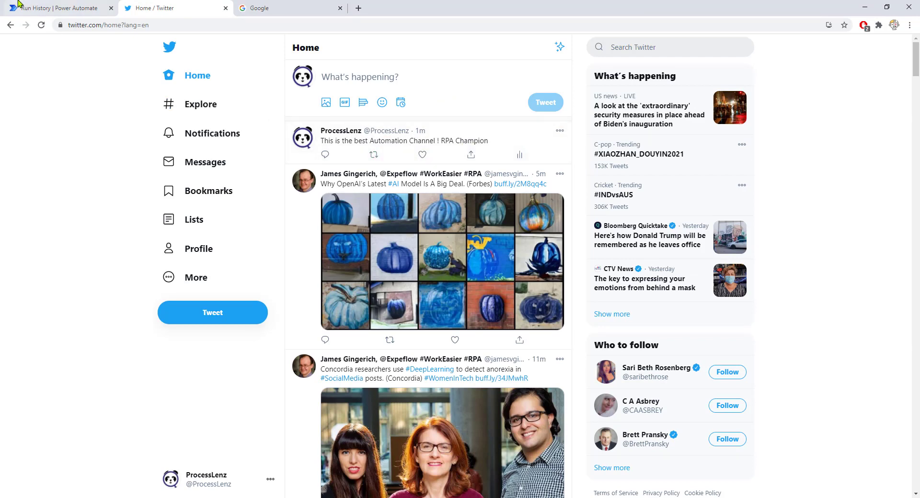
Step: Expand the Post a tweet card in run history to see its text and tweet id, then edit the flow
left_click(43, 8)
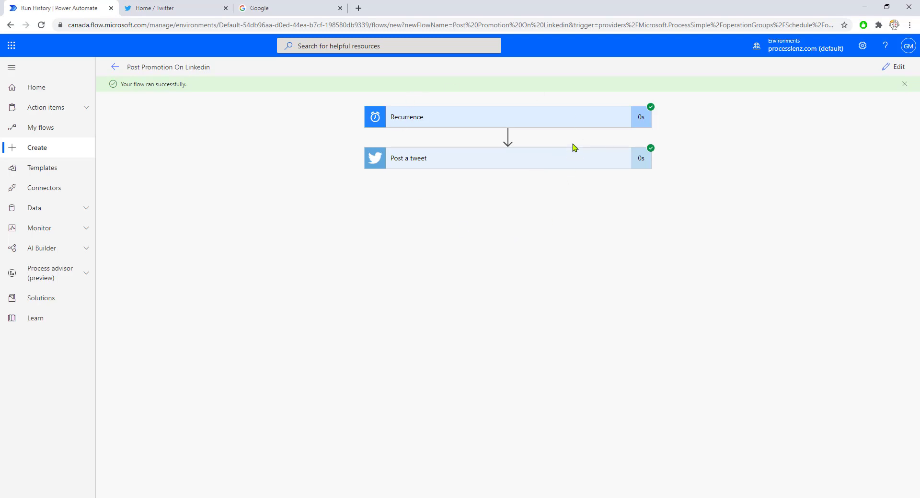
left_click(567, 158)
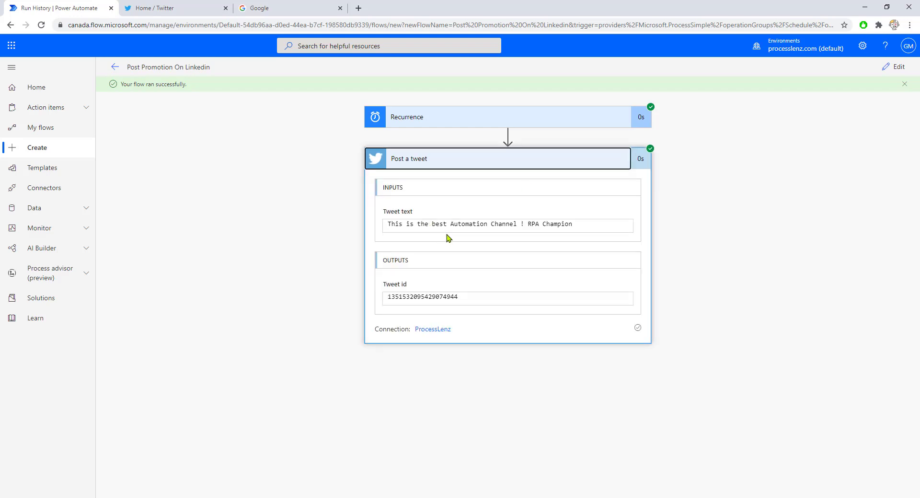
left_click(894, 68)
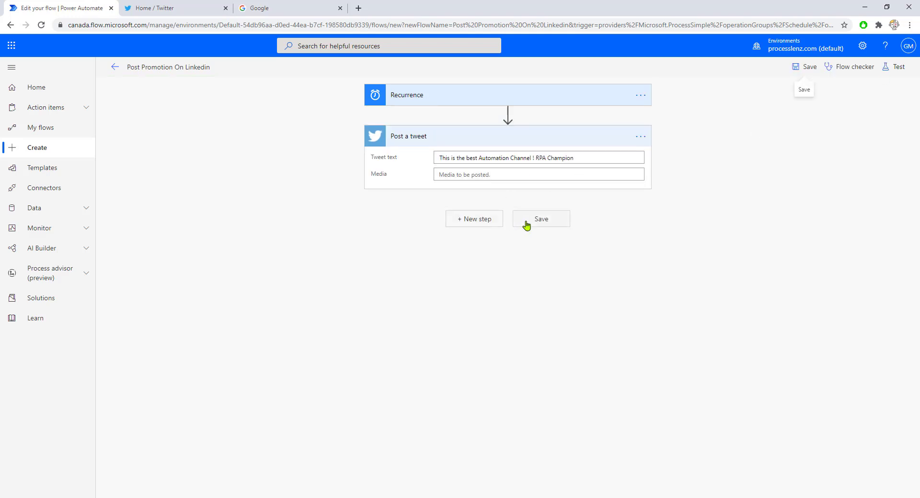
Step: Add a step below Post a tweet and search 'twitter' to list actions like Retweet
left_click(488, 225)
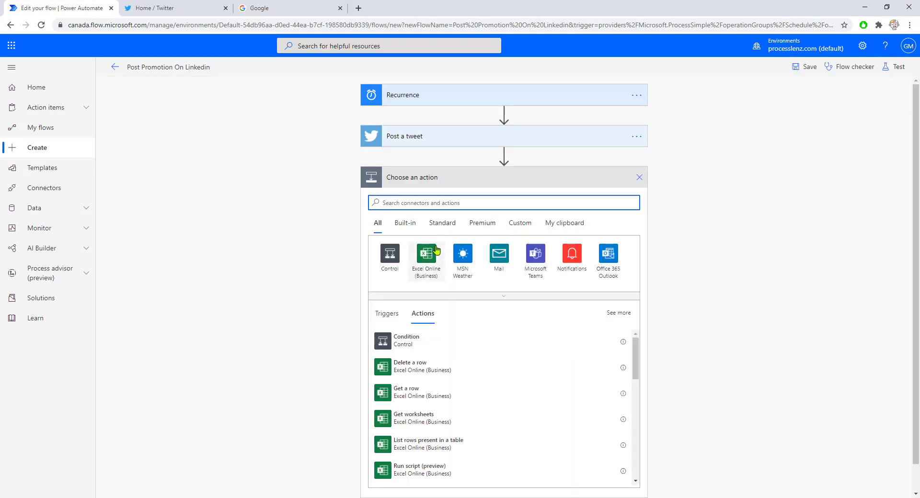
type("twitter")
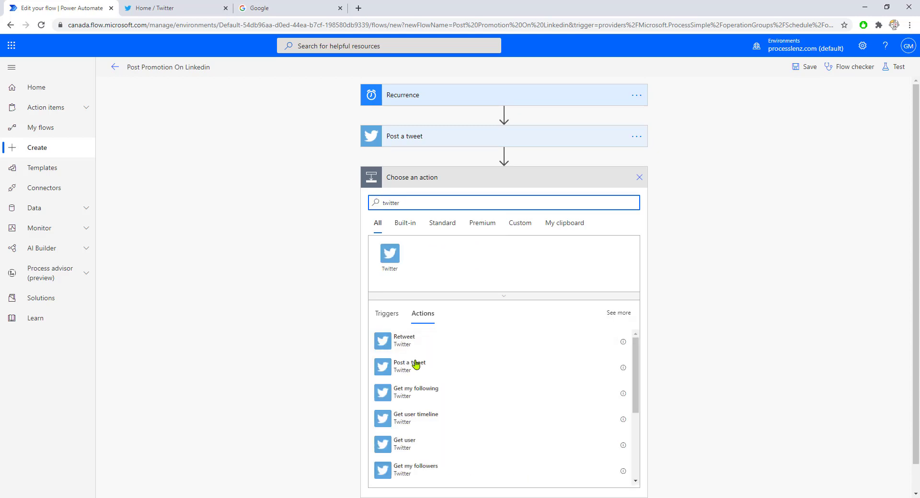
scroll(420, 374, "down", 2)
scroll(427, 430, "down", 1)
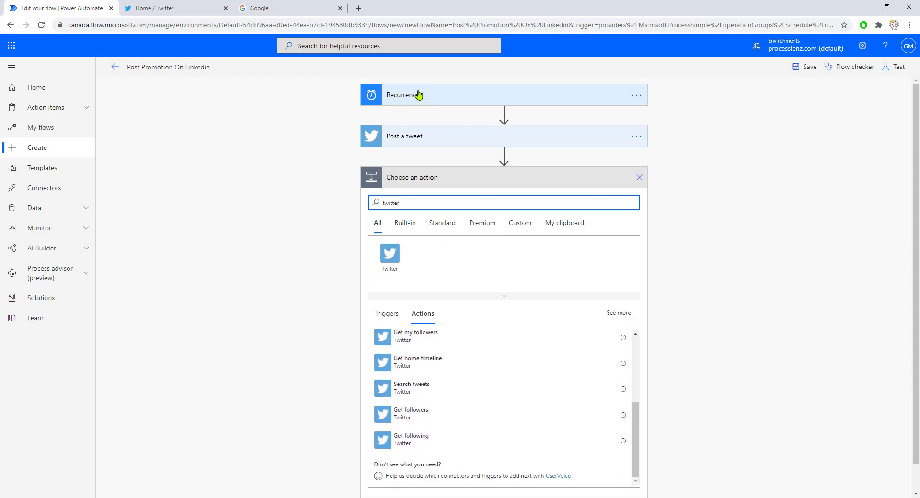